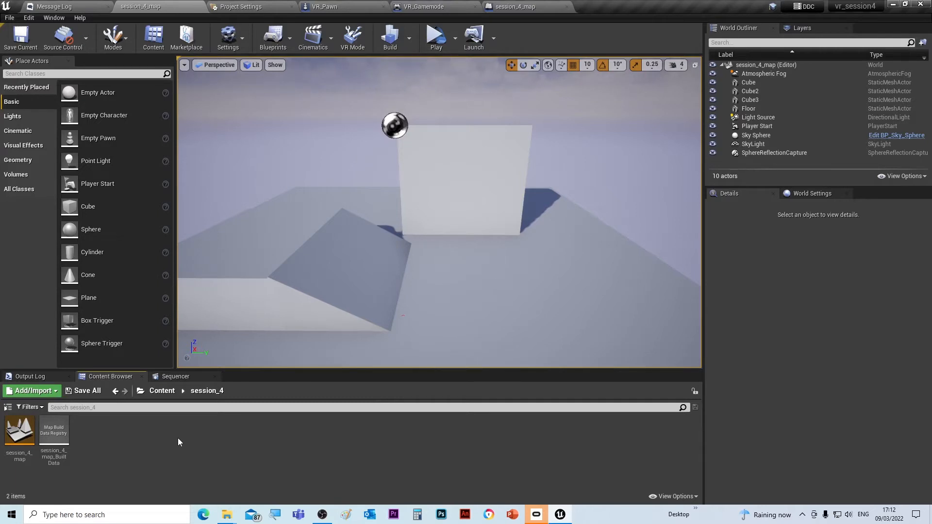
Create a Pawn blueprint class named VR_pawn_move in the session_4 folder and open it for editing.
right_click(163, 439)
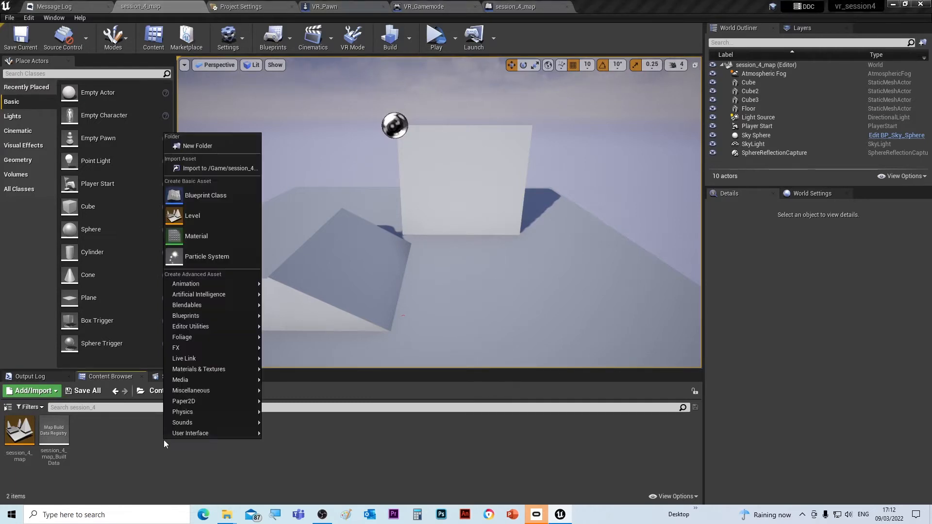
left_click(188, 198)
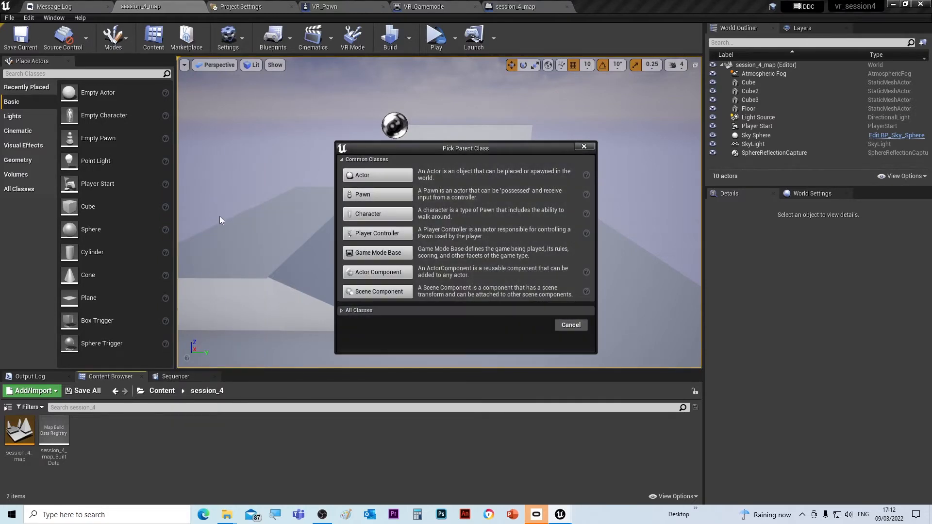
left_click(384, 194)
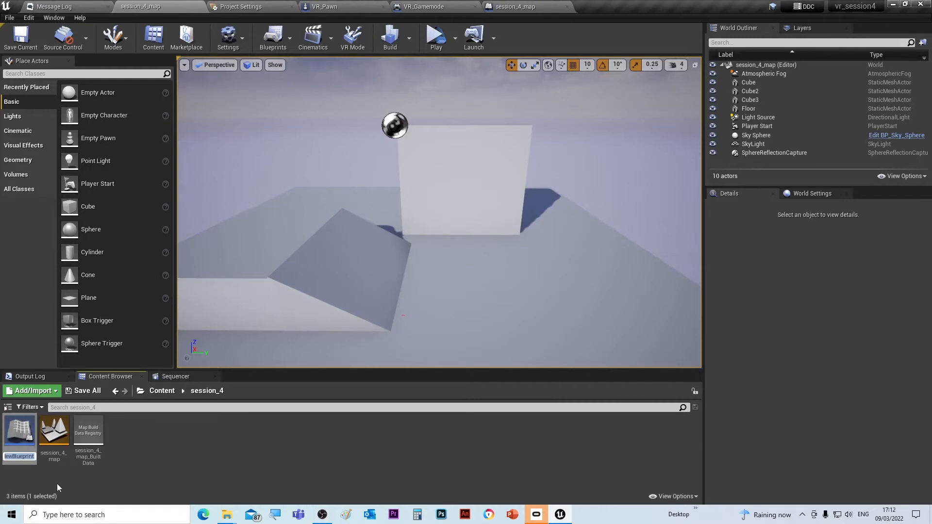
type("VR_pa")
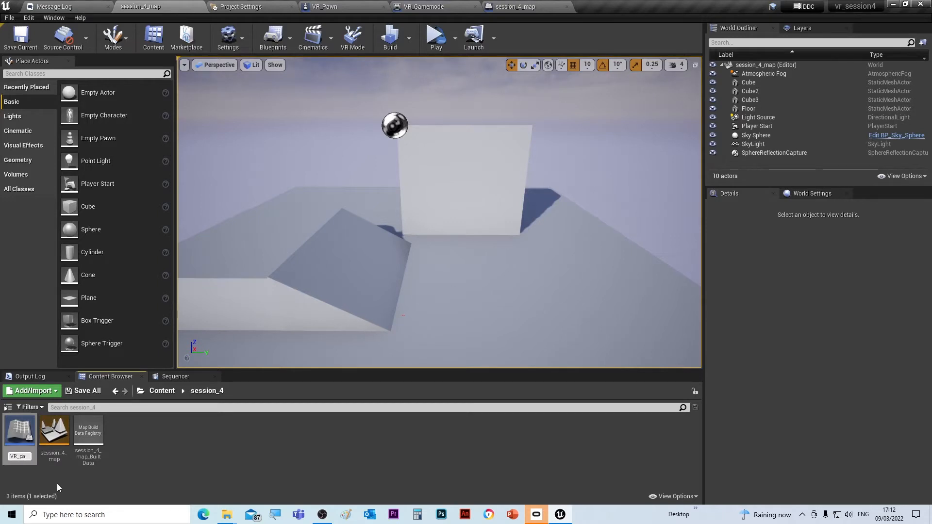
type("wn_move")
key("Return")
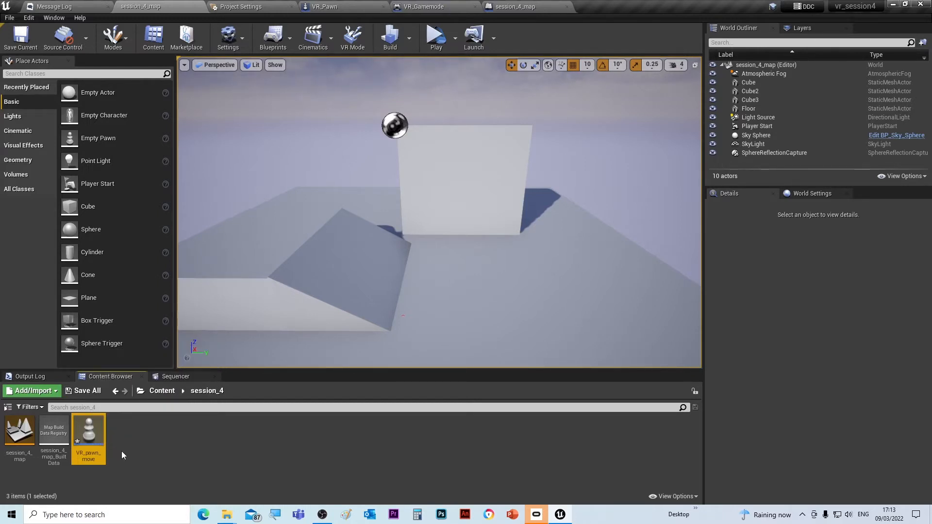
double_click(87, 430)
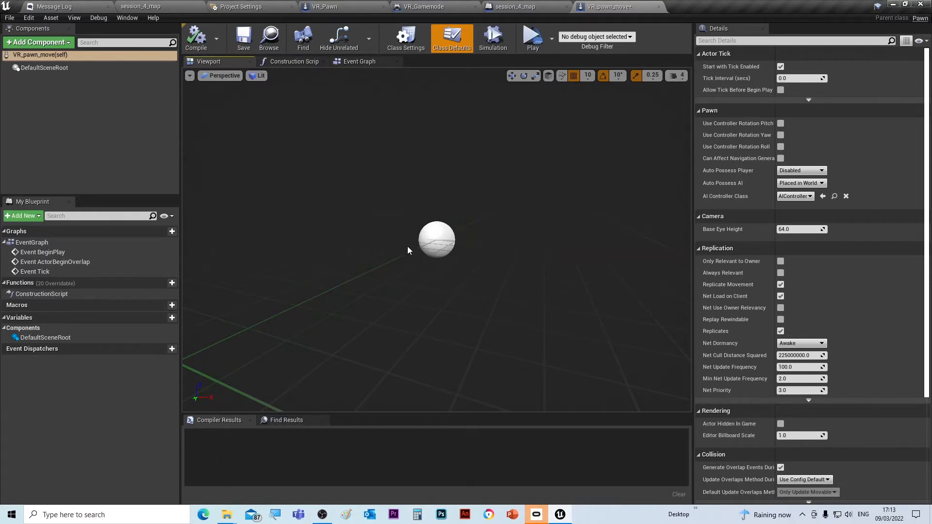
Add a Camera component under DefaultSceneRoot, keeping its default name.
left_click(50, 68)
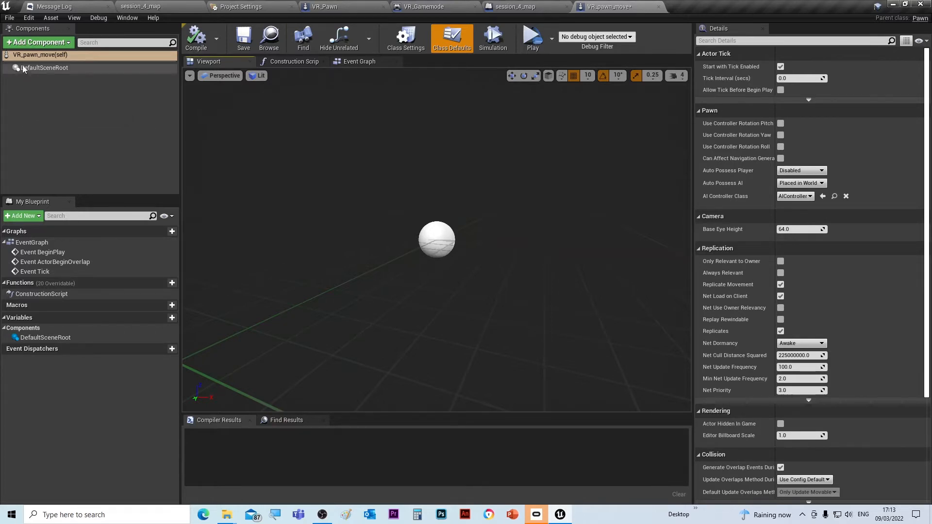
left_click(69, 44)
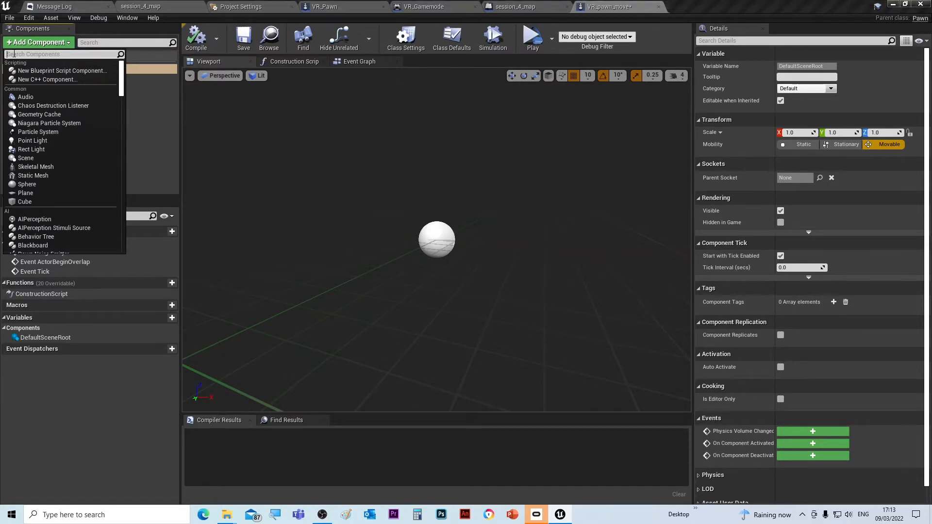
type("camera")
left_click(28, 70)
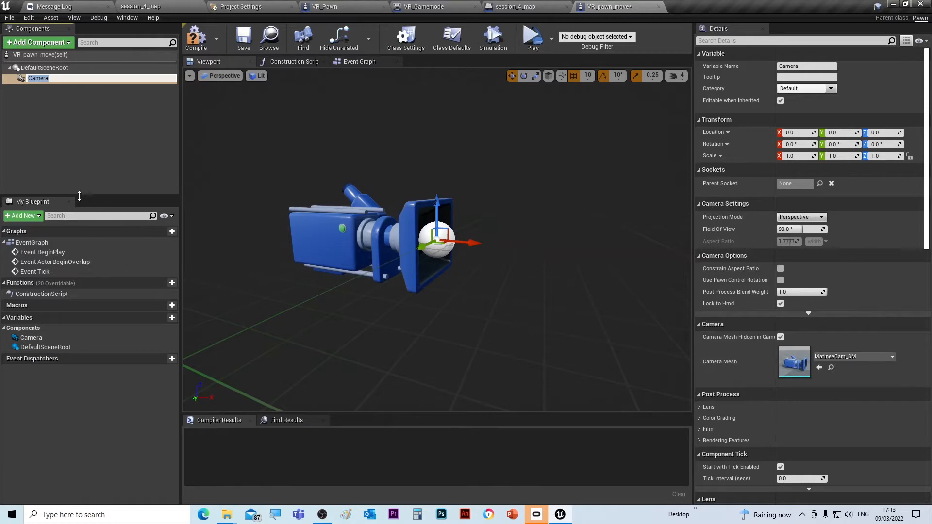
left_click(57, 155)
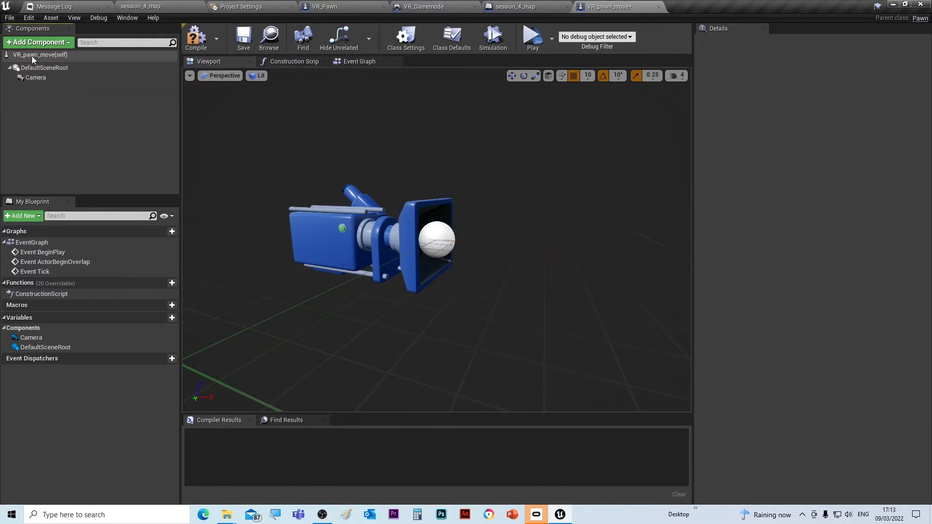
Add a Motion Controller component with its default name to the pawn, and compile and save the blueprint.
left_click(47, 43)
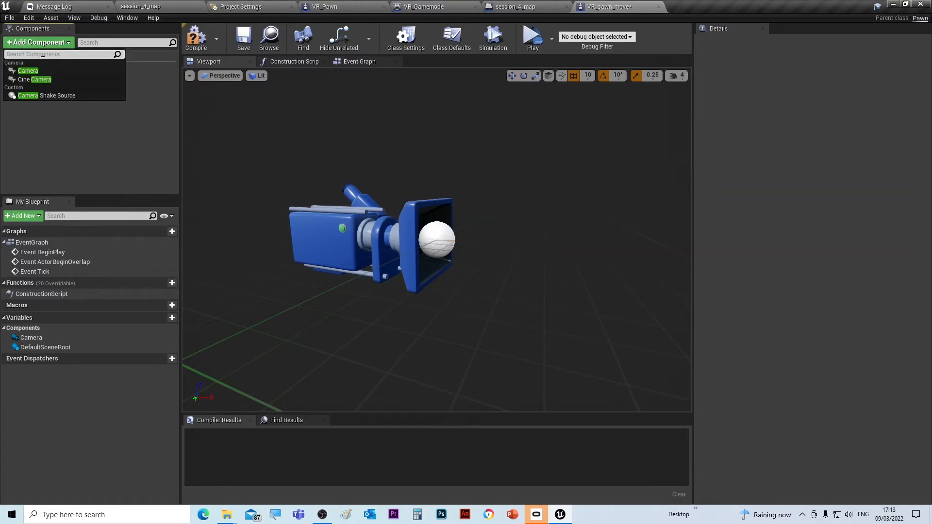
type("moti")
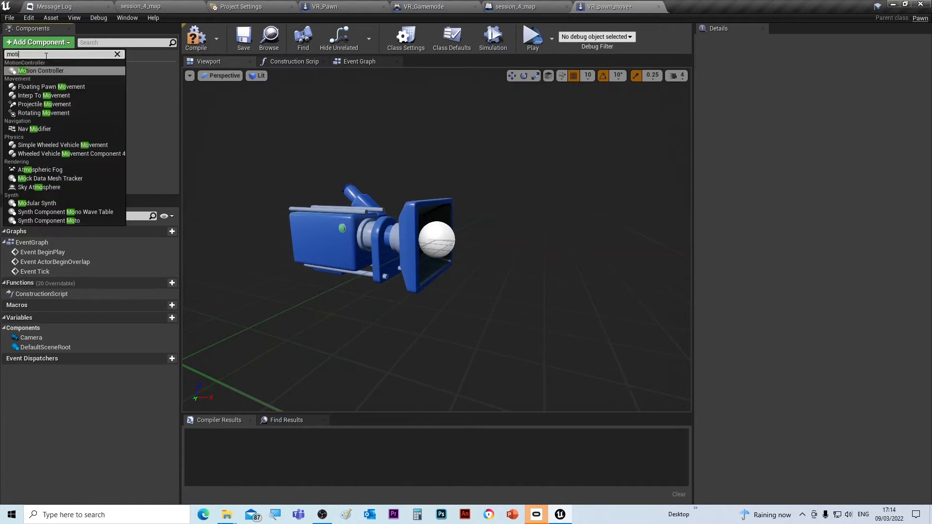
type("on con")
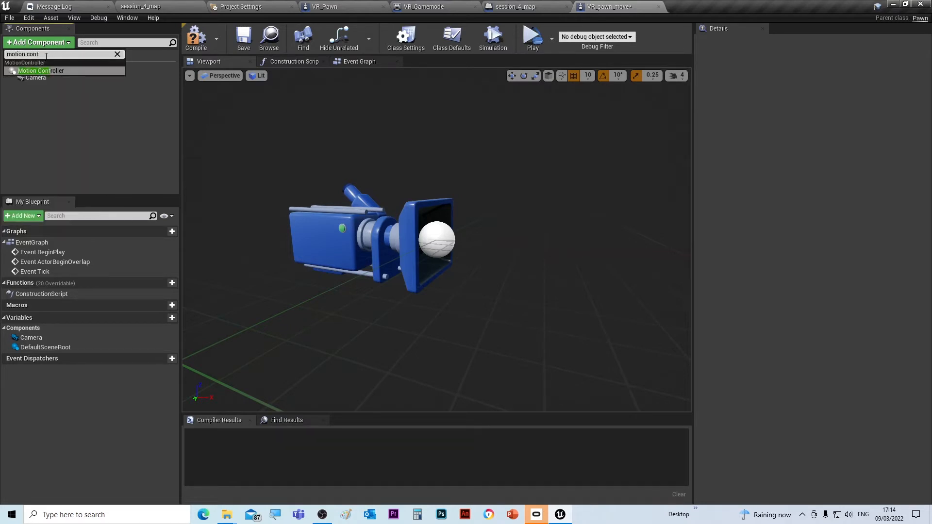
left_click(43, 72)
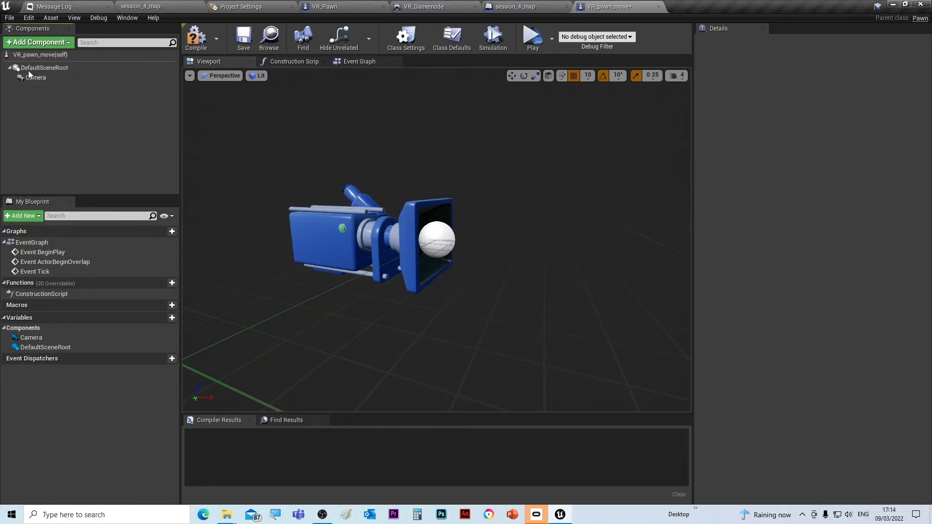
left_click(57, 142)
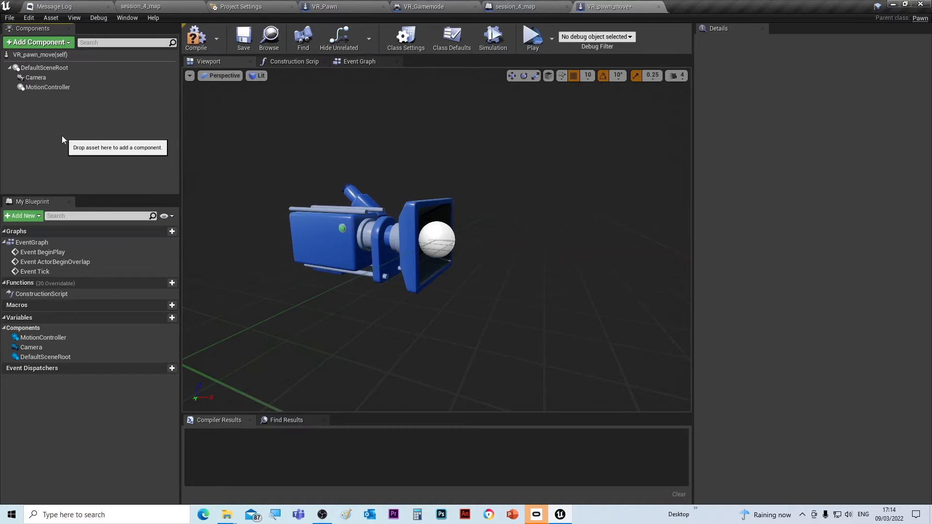
left_click(198, 41)
left_click(244, 37)
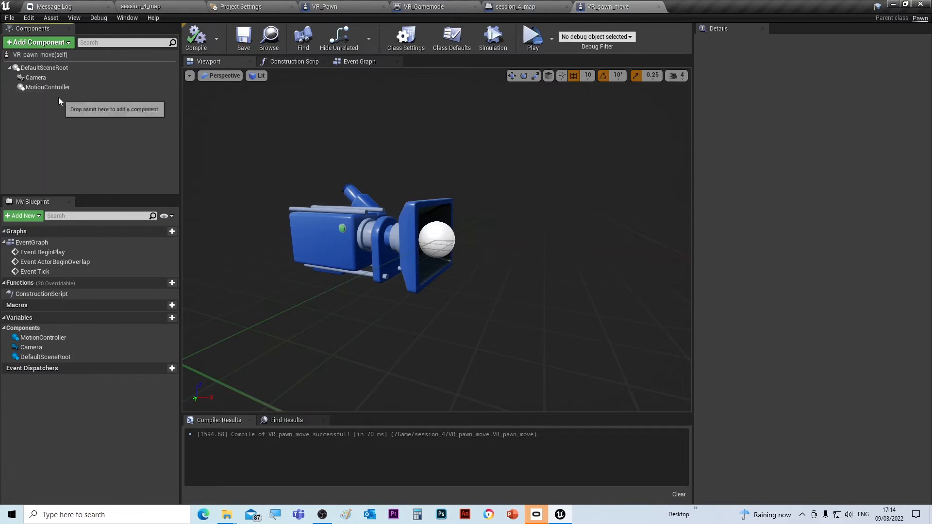
Set the MotionController component's Motion Source to Right.
left_click(42, 88)
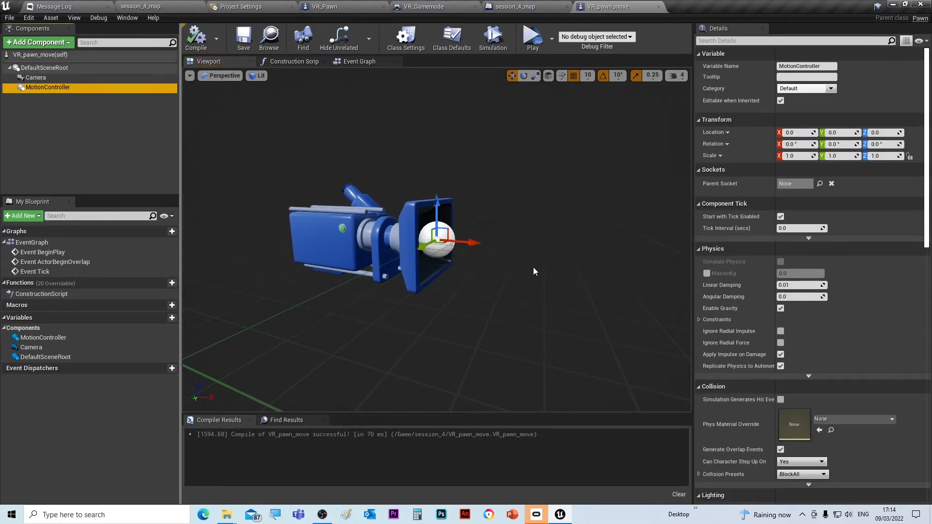
scroll(826, 340, "down", 12)
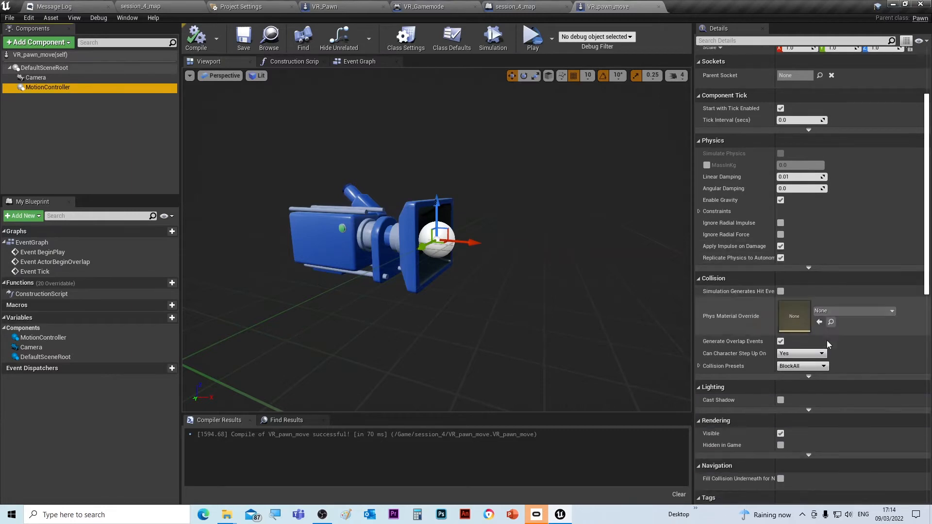
scroll(825, 345, "down", 8)
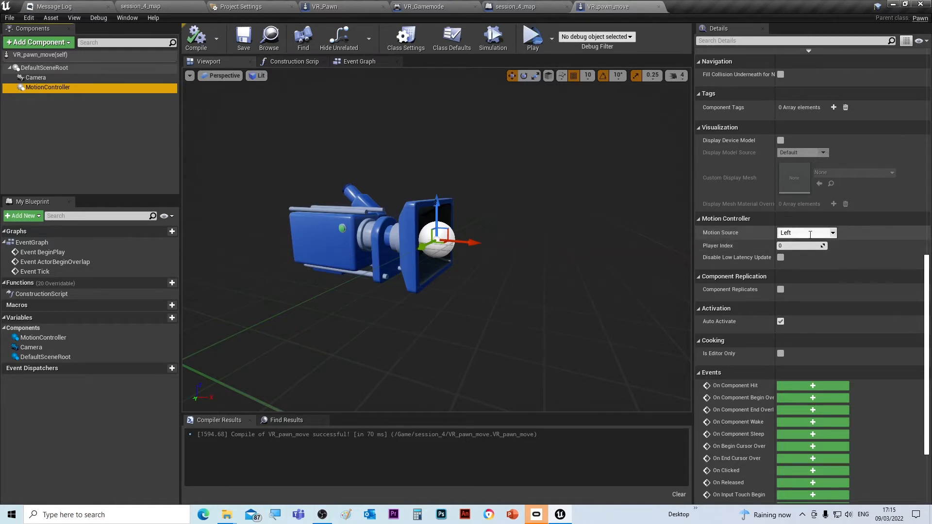
left_click(825, 233)
left_click(832, 233)
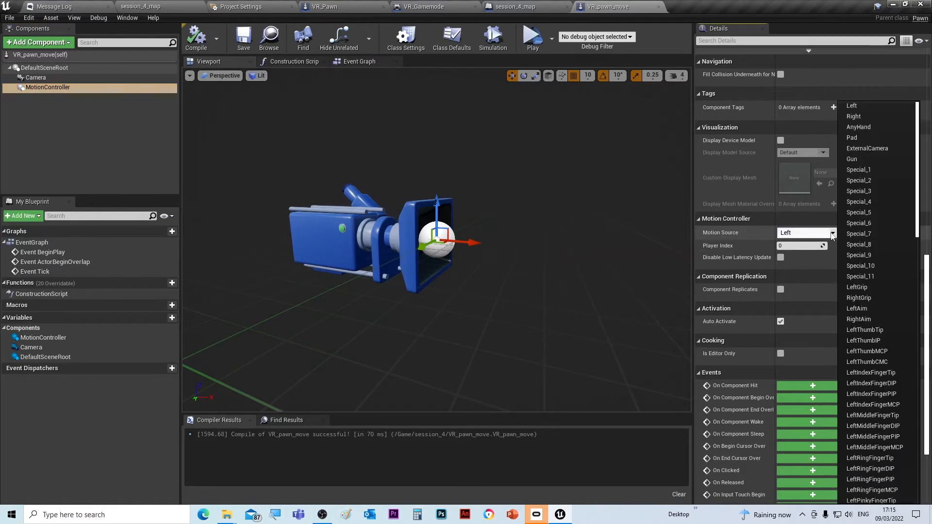
left_click(854, 116)
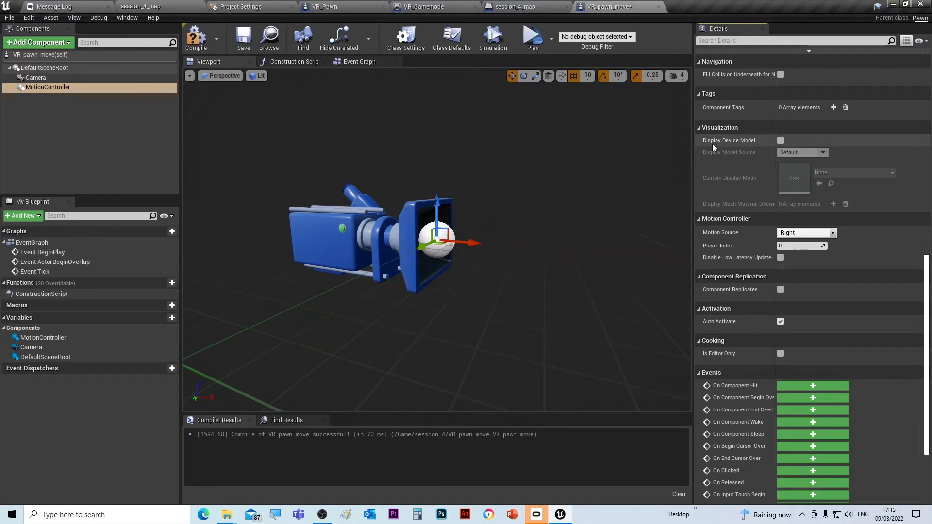
Enable Display Device Model for the motion controller and set its Display Model Source to Custom.
left_click(781, 141)
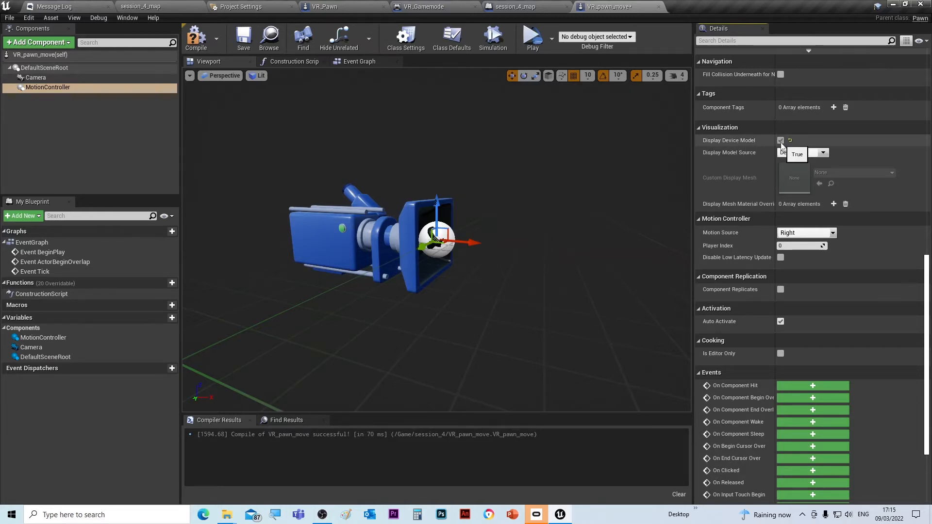
left_click(823, 153)
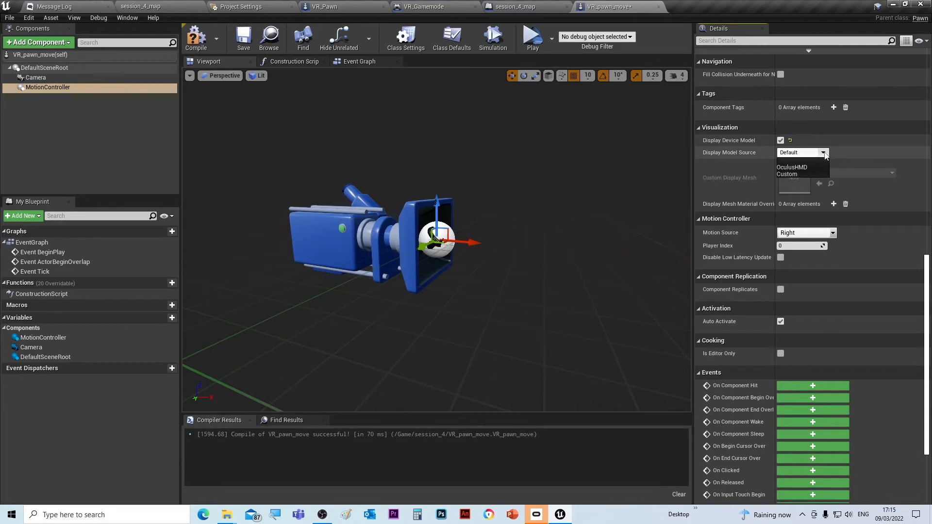
left_click(872, 145)
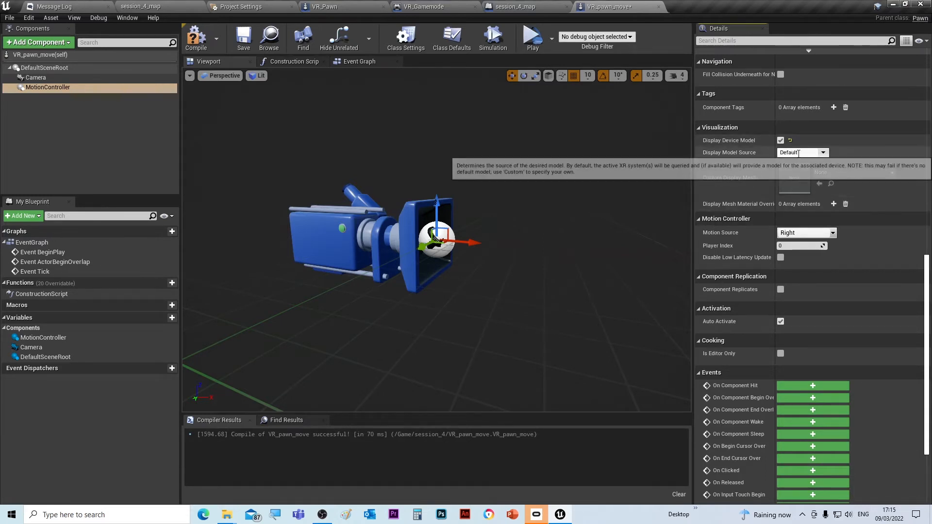
left_click(823, 153)
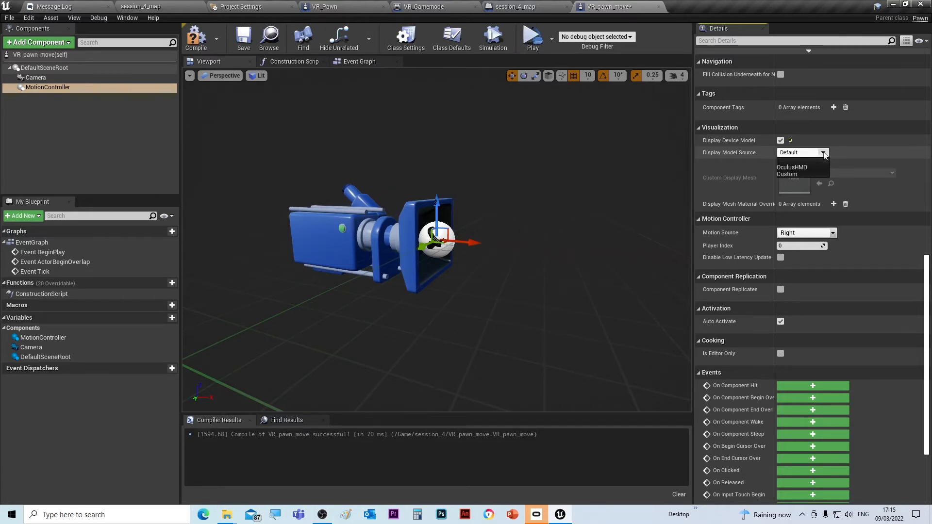
left_click(785, 174)
Turn on Show Engine Content for the Custom Display Mesh asset list and browse the listed meshes.
left_click(849, 172)
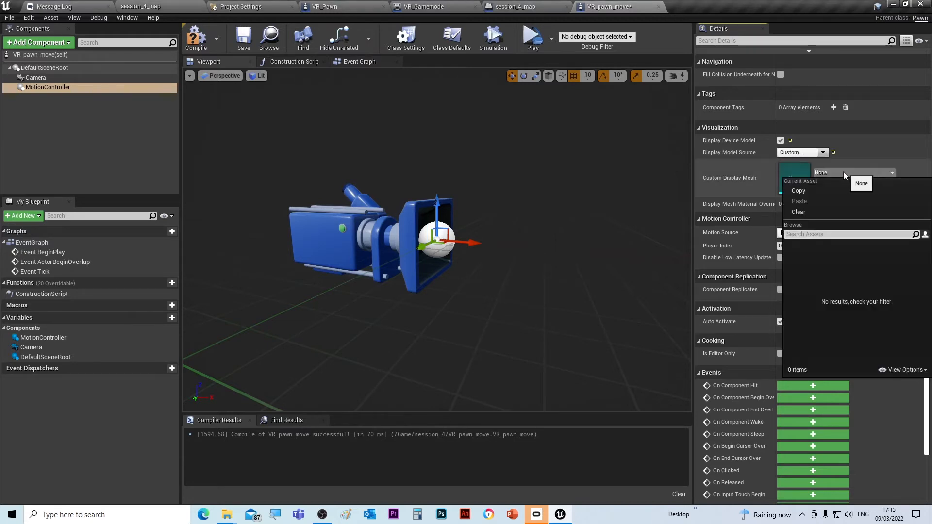
left_click(797, 168)
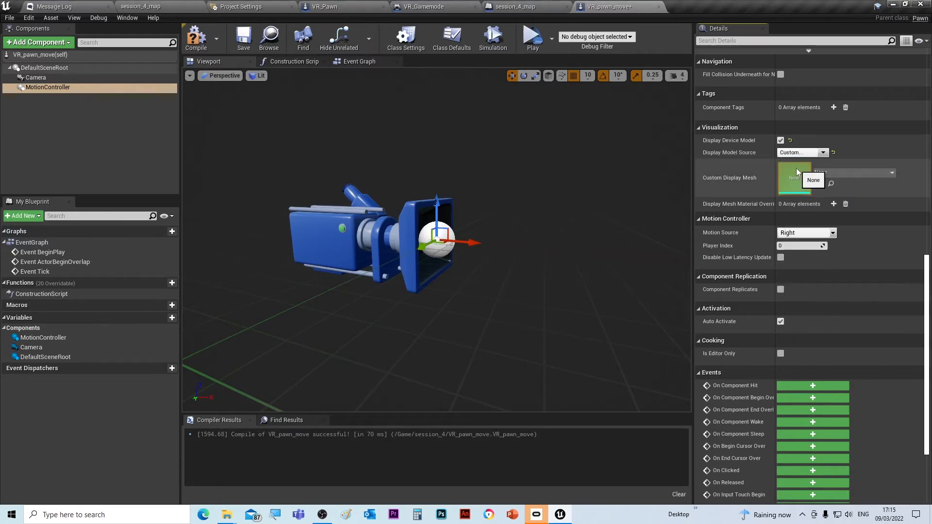
left_click(833, 173)
left_click(906, 372)
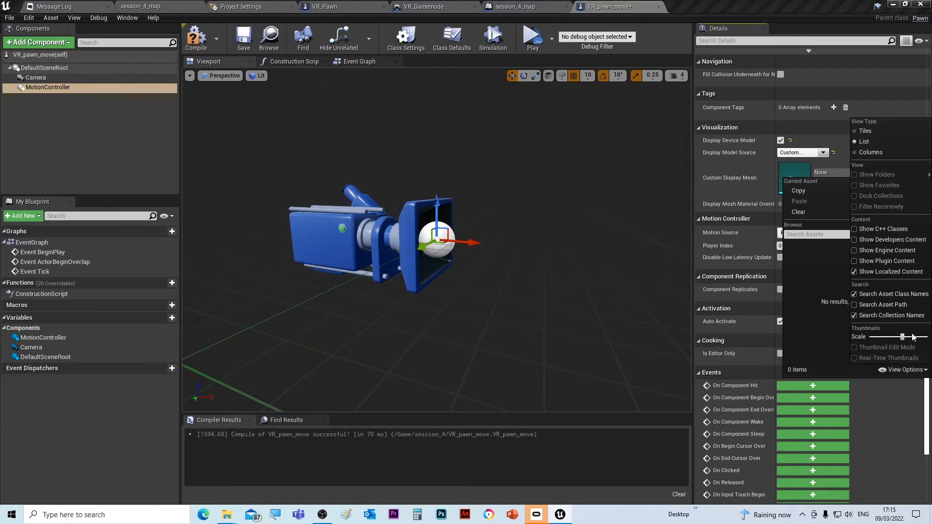
left_click(854, 251)
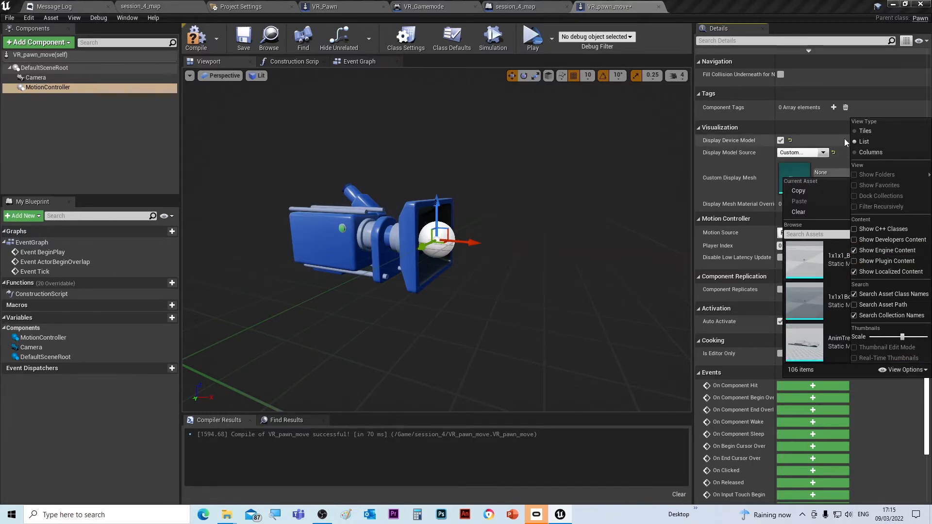
scroll(826, 340, "down", 2)
scroll(806, 328, "down", 3)
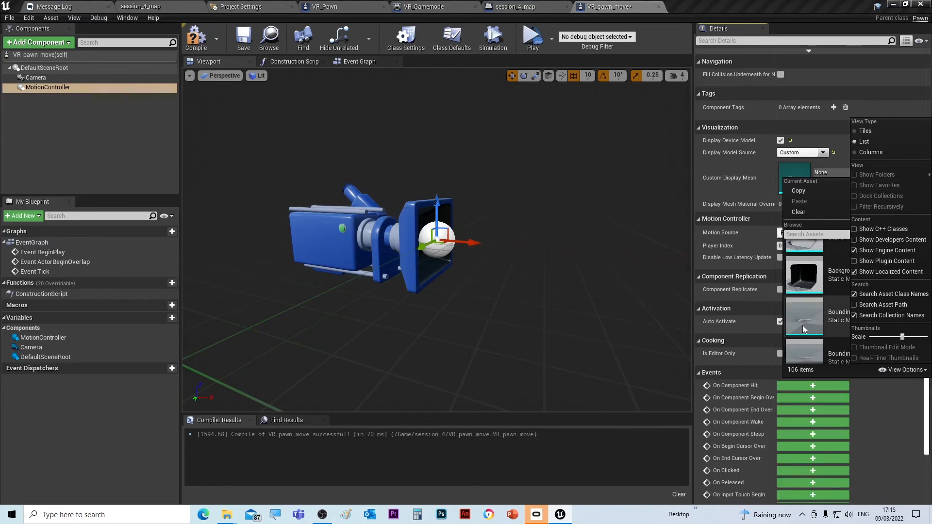
left_click(709, 227)
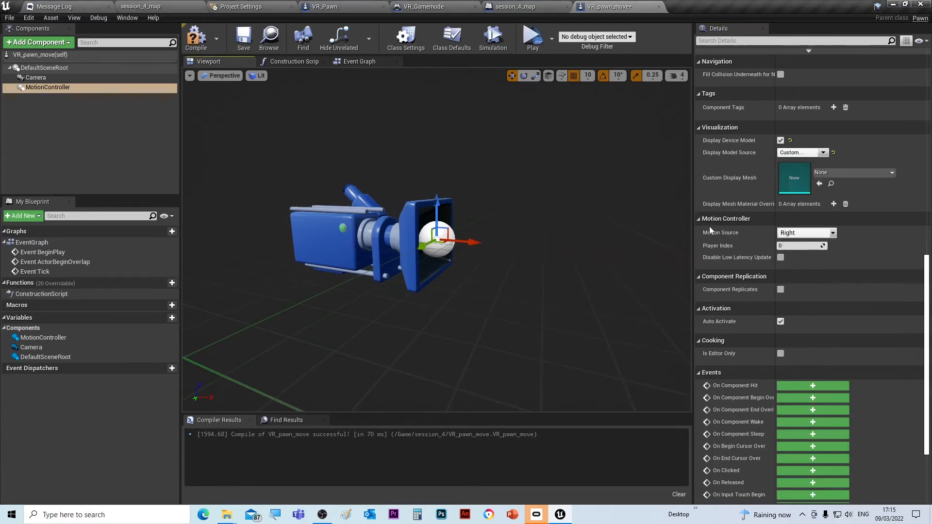
Assign OculusControllerMesh as the motion controller's Custom Display Mesh and compile the blueprint.
left_click(834, 173)
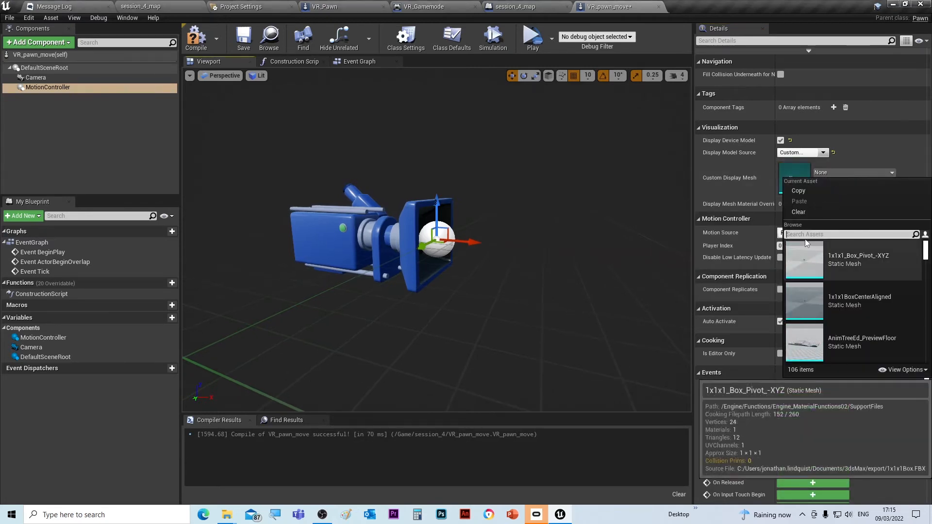
type("occul")
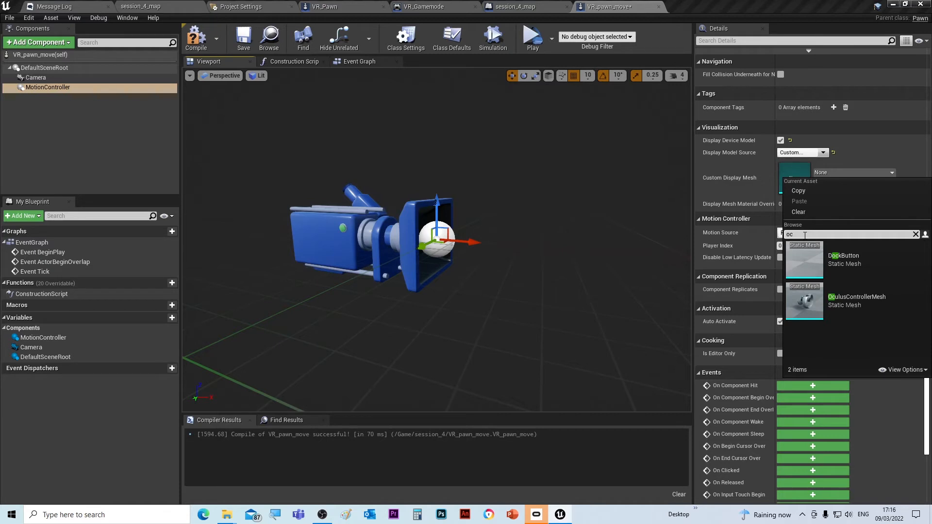
left_click(806, 304)
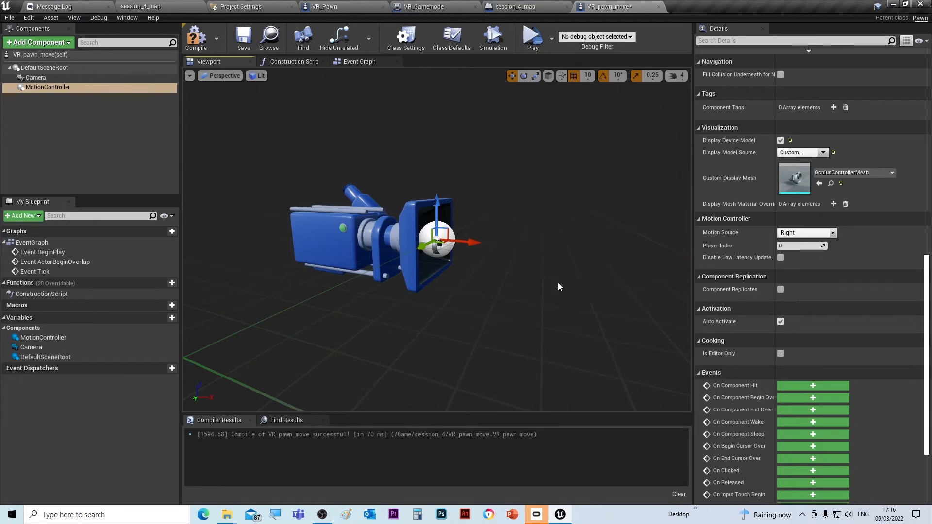
left_click(196, 38)
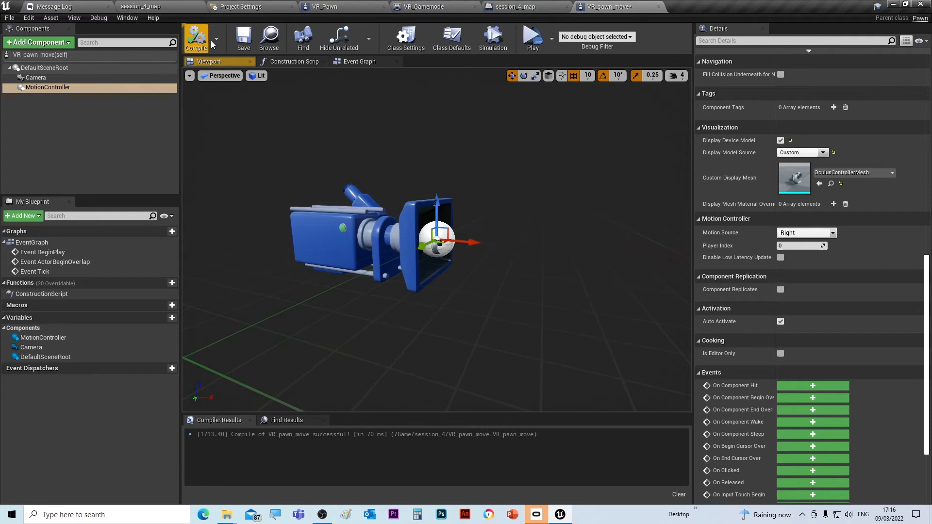
Save the pawn blueprint and place VR_pawn_move on the floor of session_4_map at about X -130, Y 150, Z 20.
left_click(243, 39)
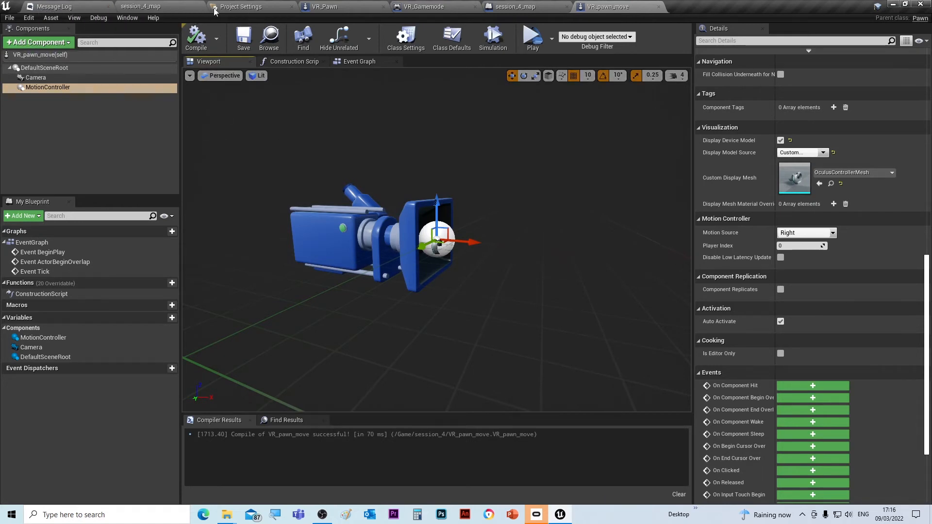
left_click(120, 7)
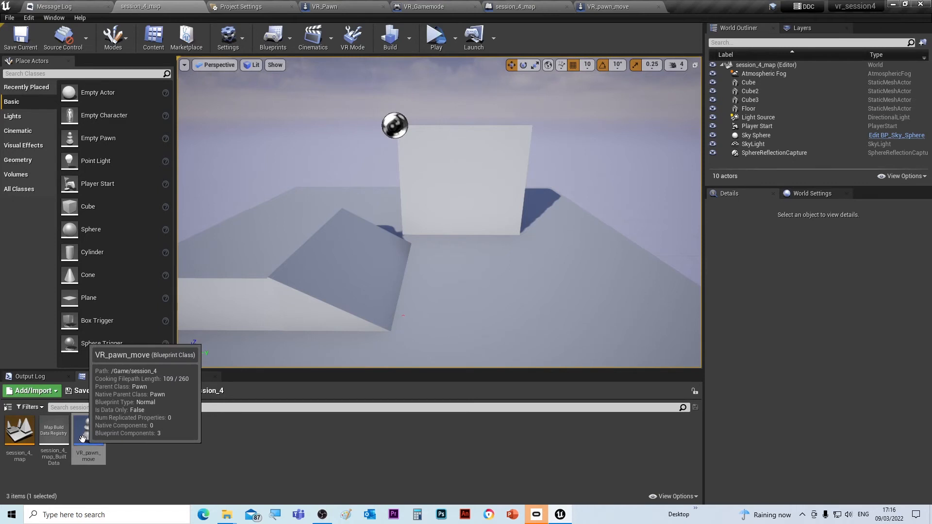
left_click_drag(82, 438, 487, 284)
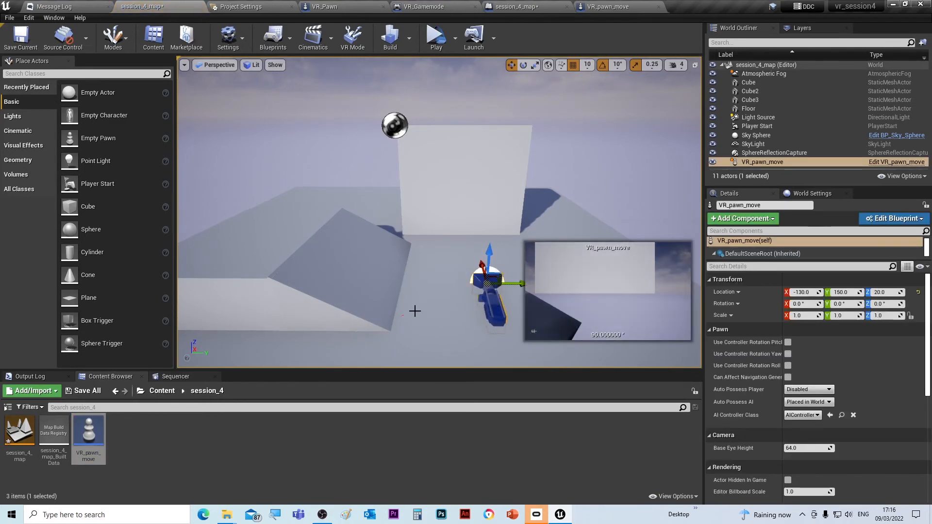
Set Auto Possess Player to Player 0 for the VR_pawn_move actor placed in the level.
left_click_drag(423, 296, 371, 295, "alt")
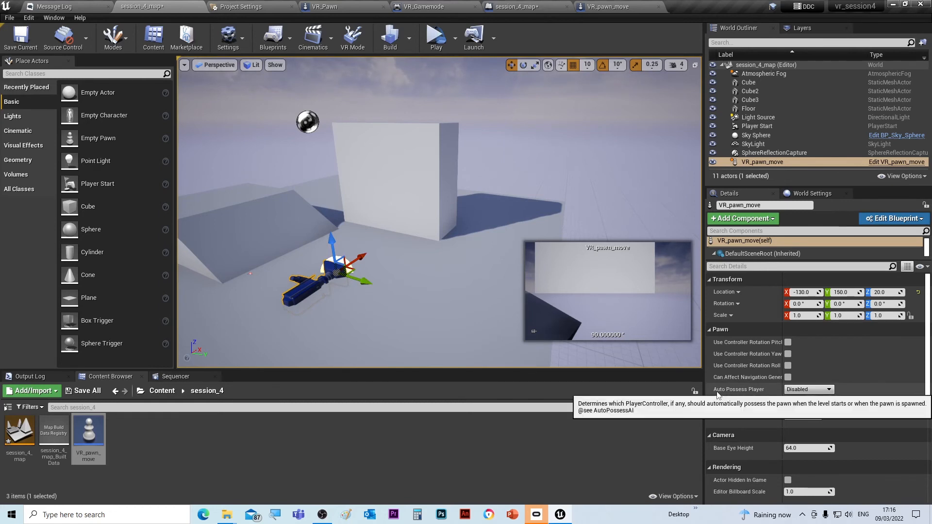
left_click(814, 390)
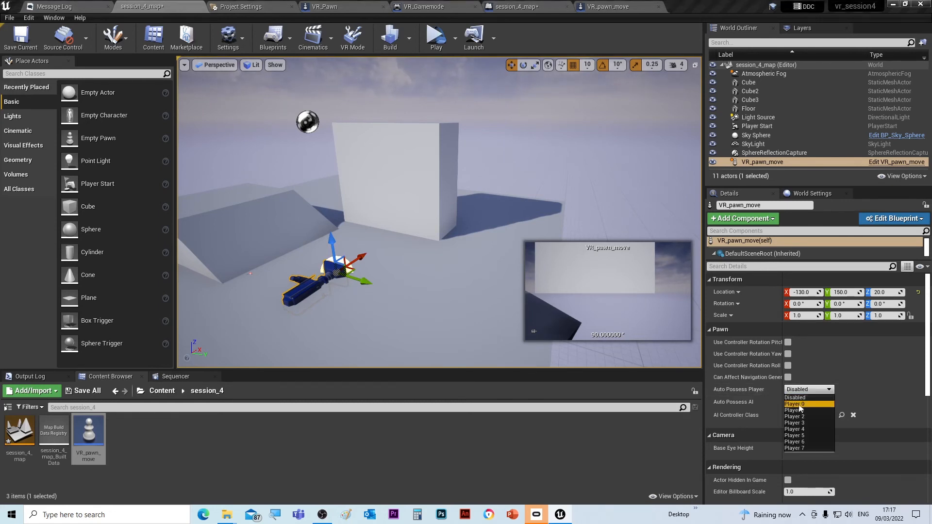
left_click(800, 405)
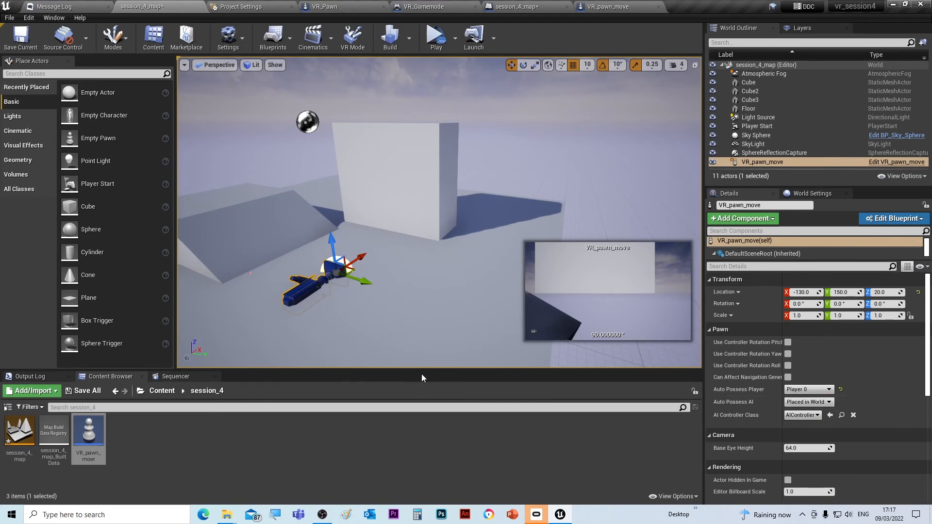
Save the level, run the VR preview to test the pawn, and end the preview.
left_click(7, 43)
left_click(437, 38)
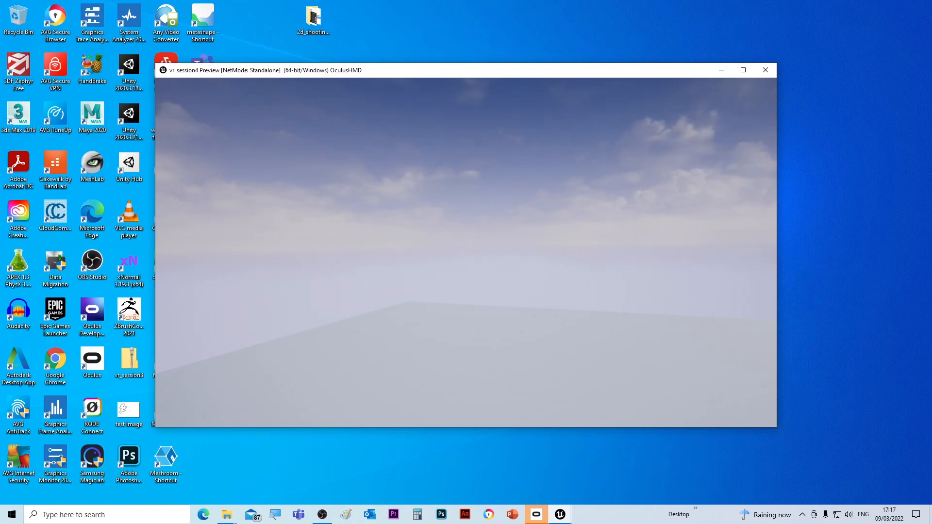
key("Escape")
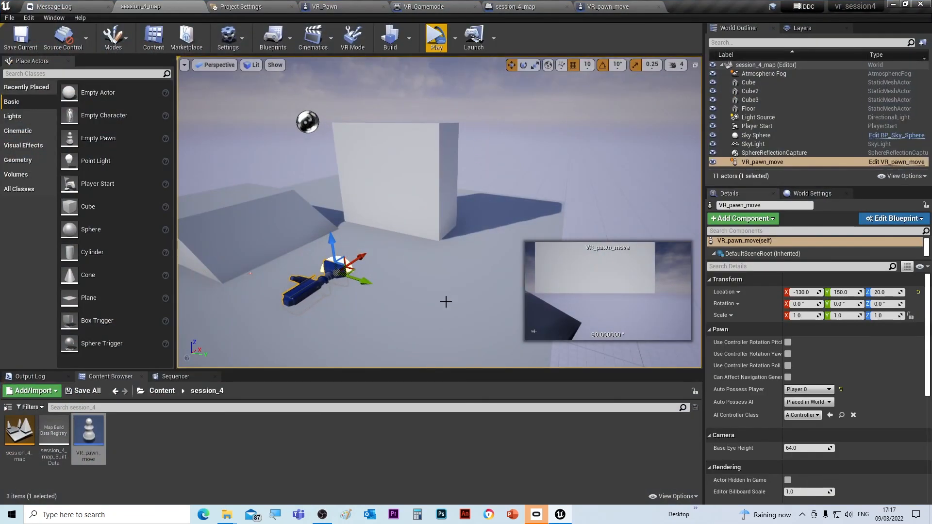